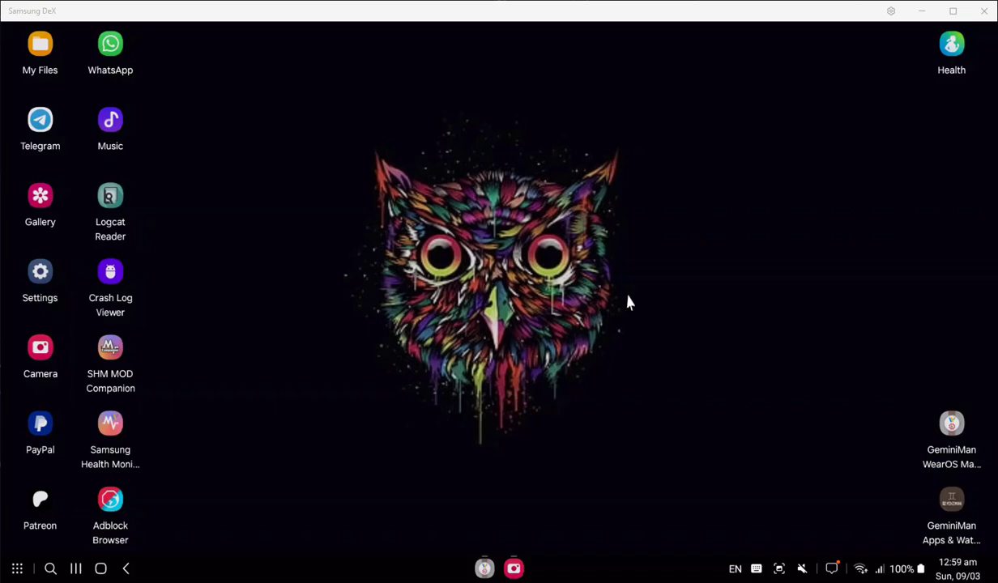
# Open Camera and frame the watch's Wireless debugging screen showing SM-R960, its IP and port
pyautogui.click(513, 568)
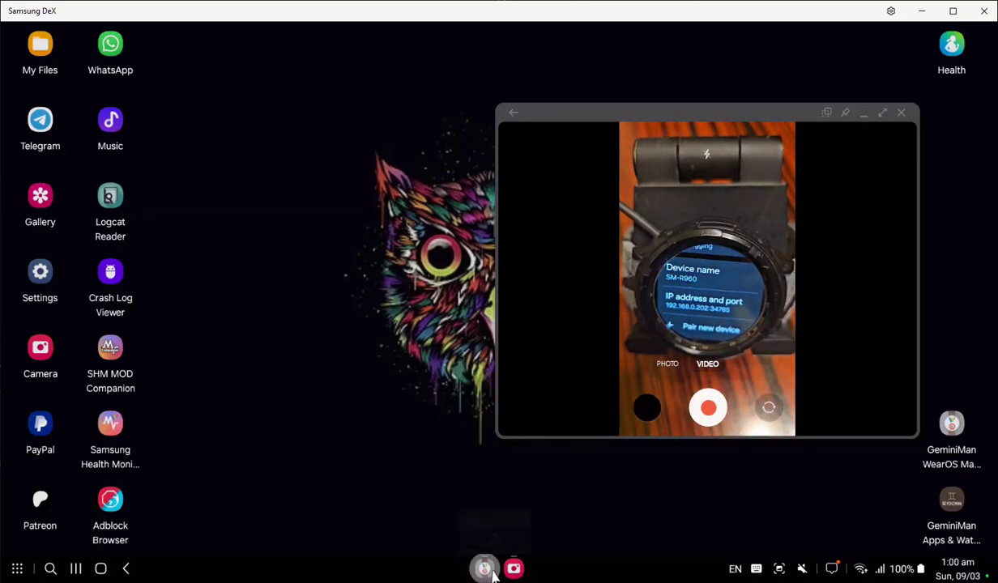
# Open Easy Connect on the WearOS Manager page, set to Wireless debugging with port detection
pyautogui.click(508, 540)
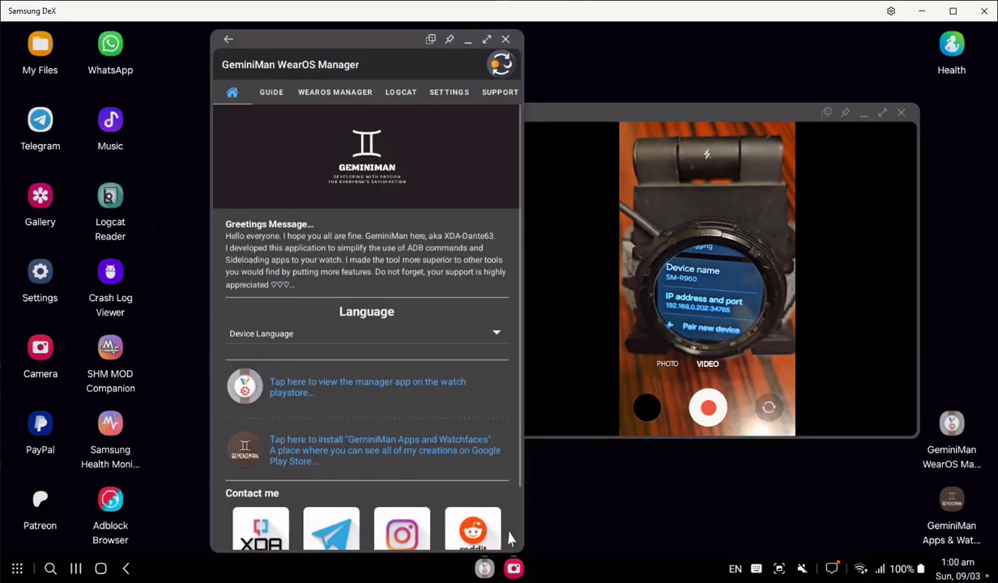
pyautogui.click(352, 94)
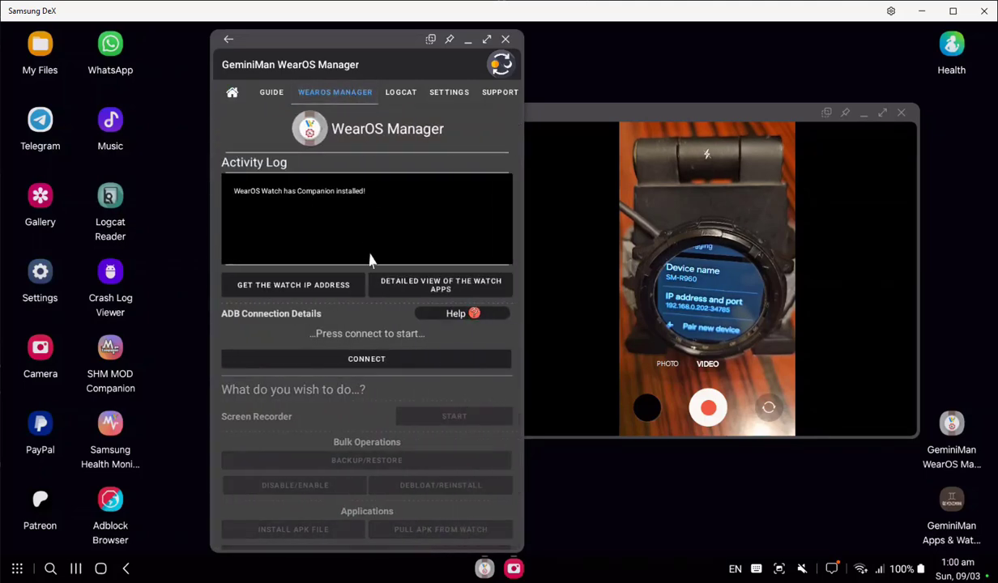
pyautogui.click(349, 358)
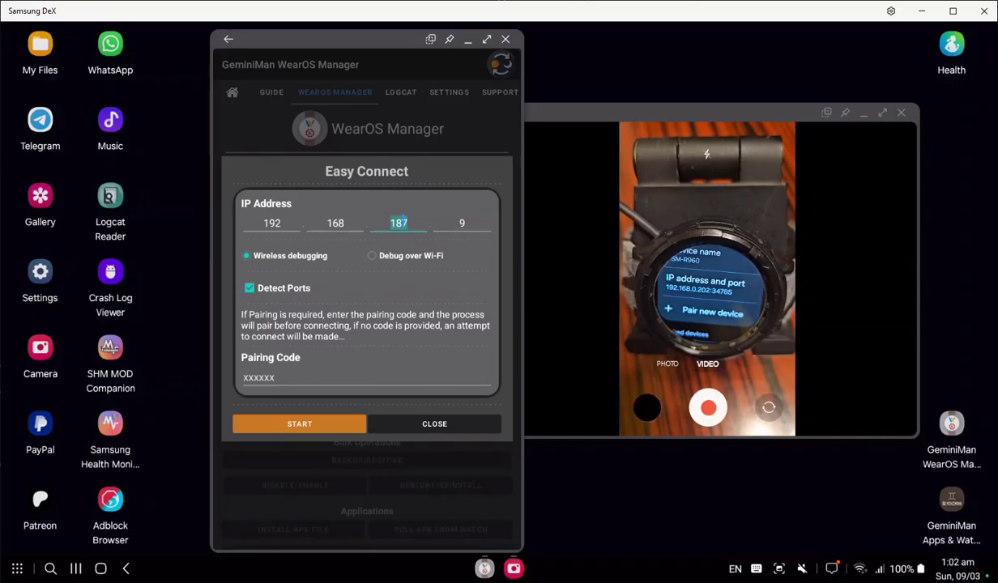
# Change the IP to 192.168.0.202 and confirm a connection attempt to the watch
pyautogui.write('0')
pyautogui.press('Tab')
pyautogui.write('02')
pyautogui.click(308, 427)
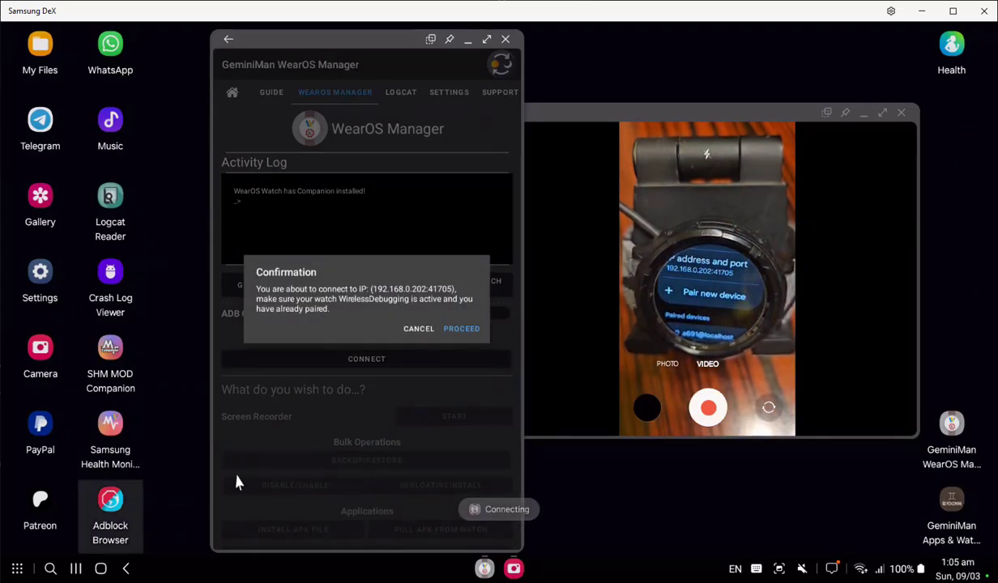
pyautogui.click(469, 335)
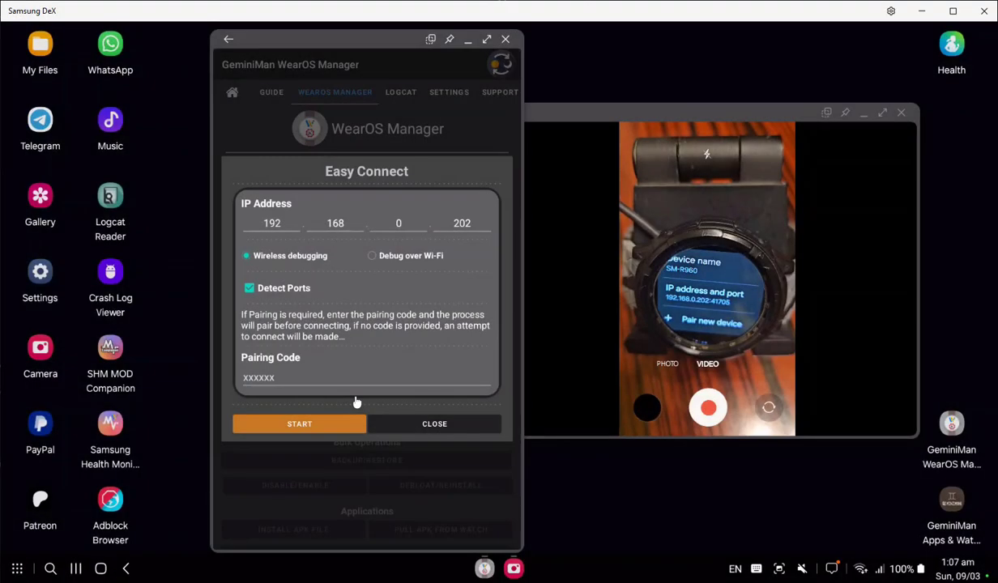
# Connect to 192.168.0.202 on manual port 41705 with port detection turned off
pyautogui.click(283, 290)
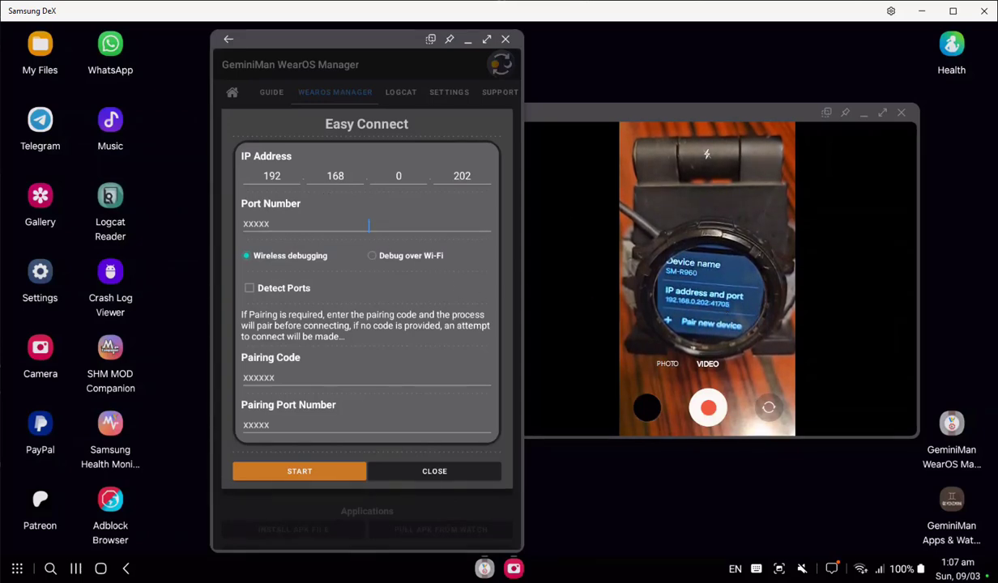
pyautogui.write('41705')
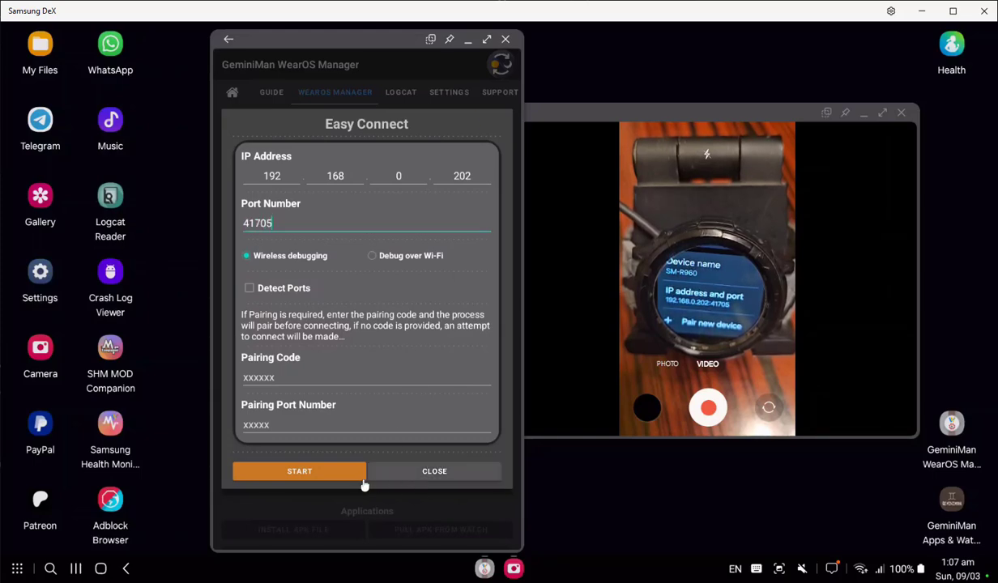
pyautogui.click(308, 478)
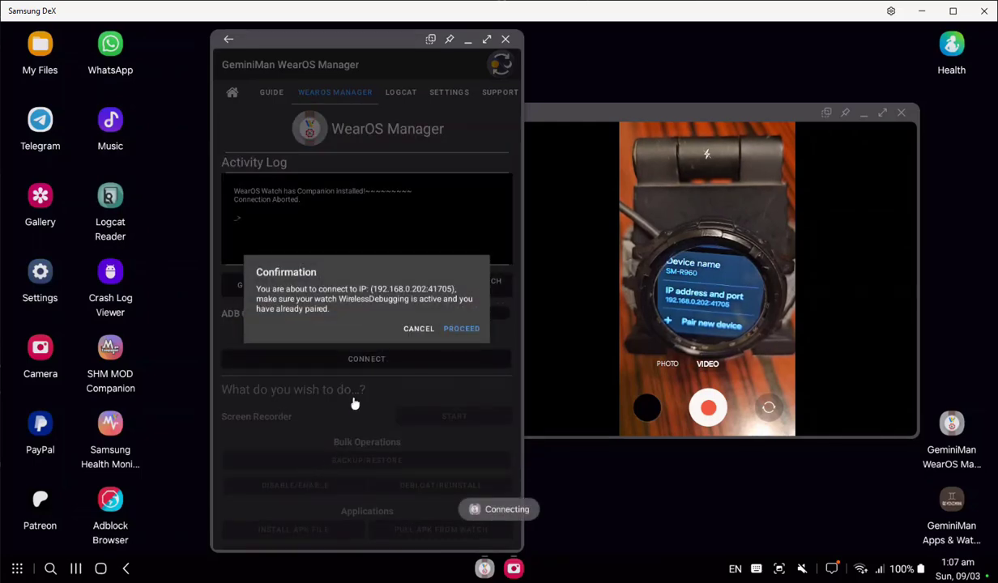
pyautogui.click(458, 328)
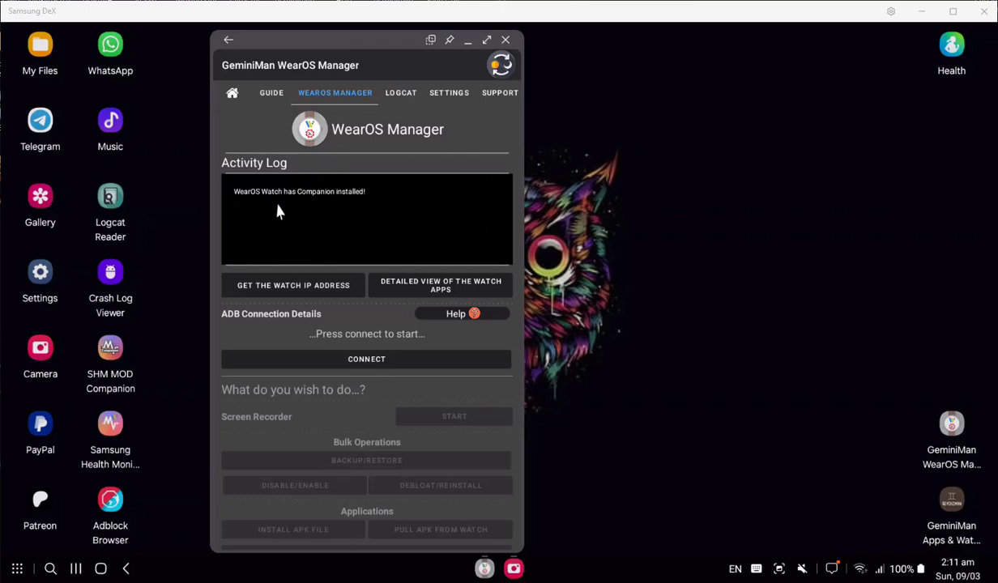
# Fetch the watch's IP and fill Easy Connect with 192.168.0.202
pyautogui.click(288, 294)
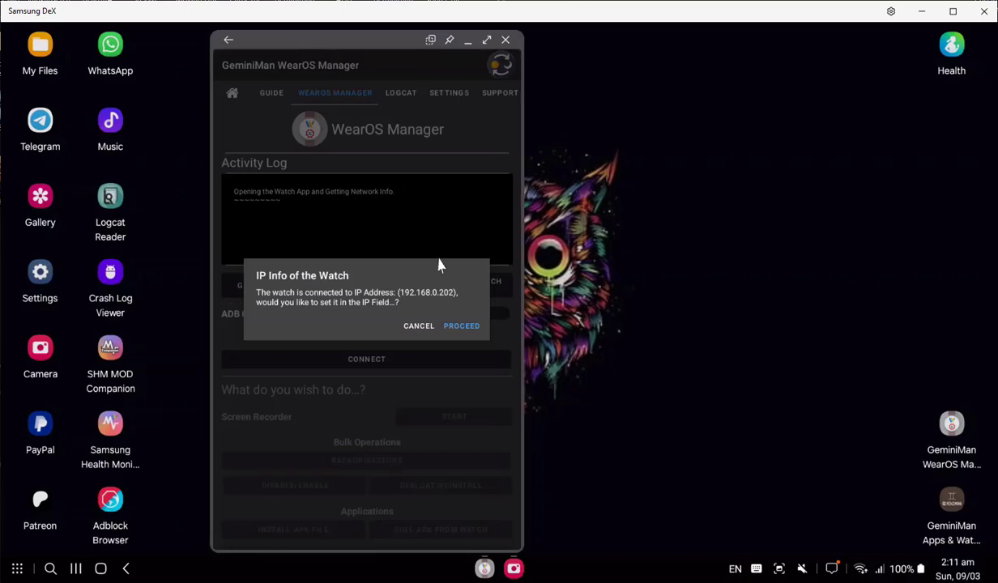
pyautogui.click(461, 326)
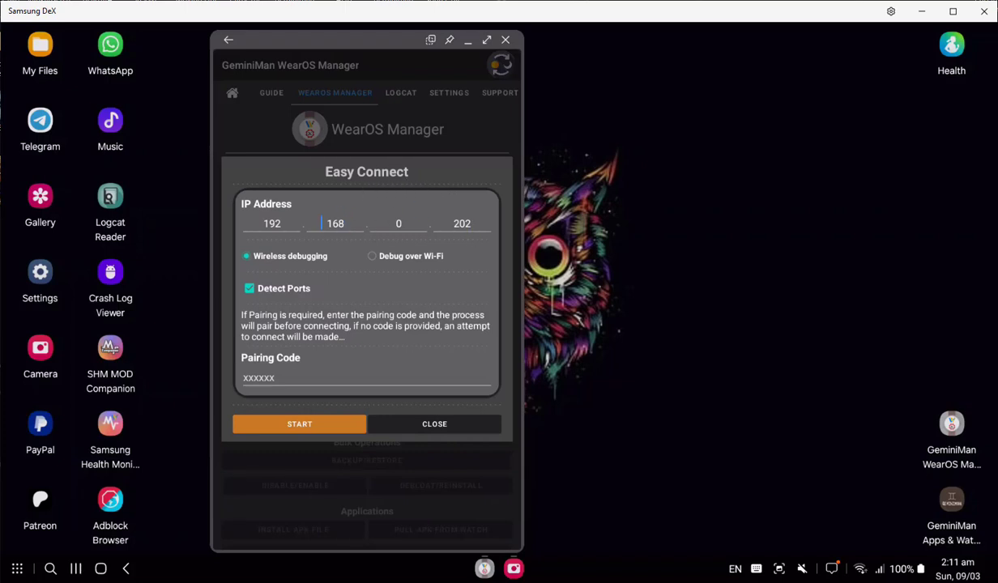
# Set Easy Connect to Debug over Wi-Fi on port 5555 for 192.168.0.202
pyautogui.click(285, 289)
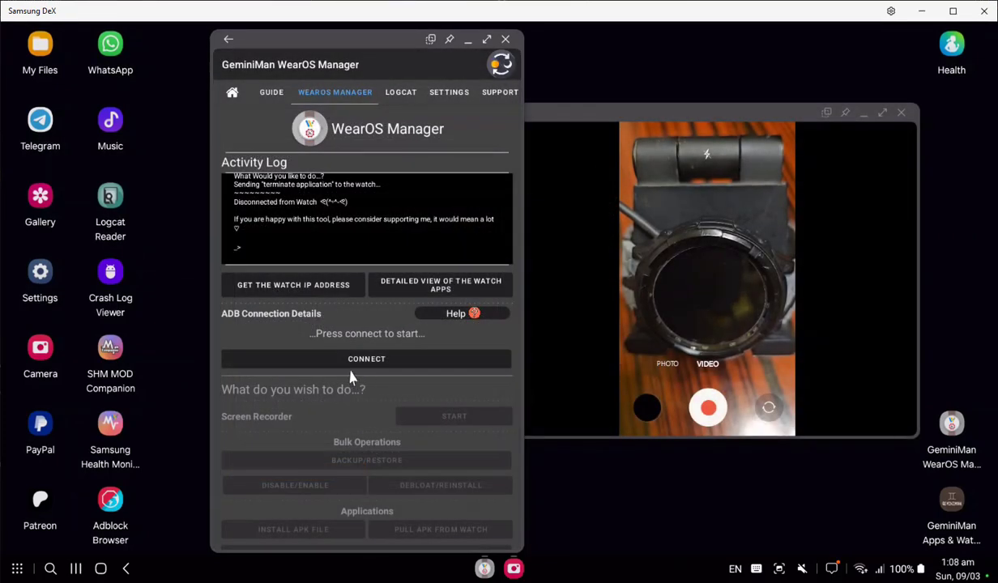
pyautogui.click(349, 366)
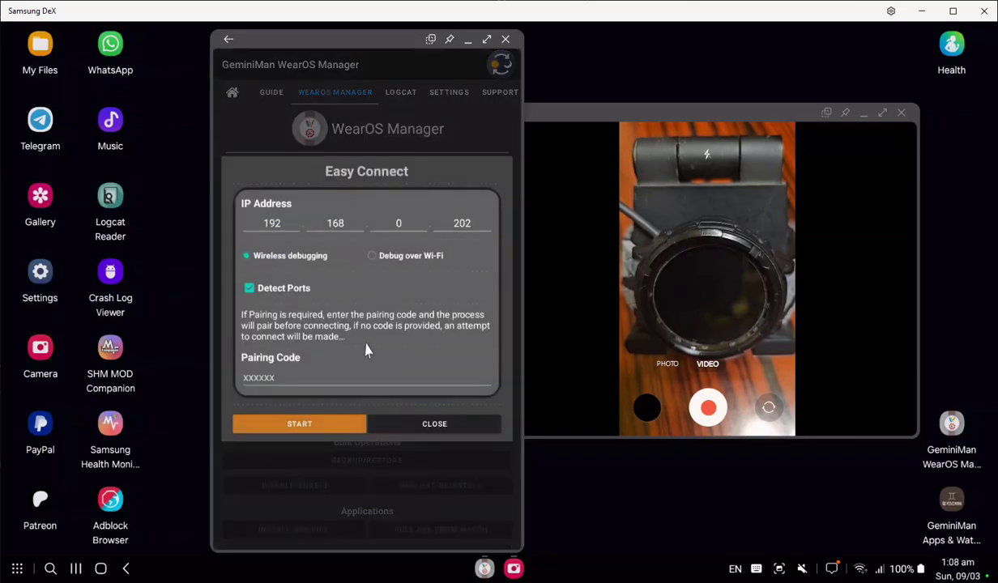
pyautogui.click(421, 259)
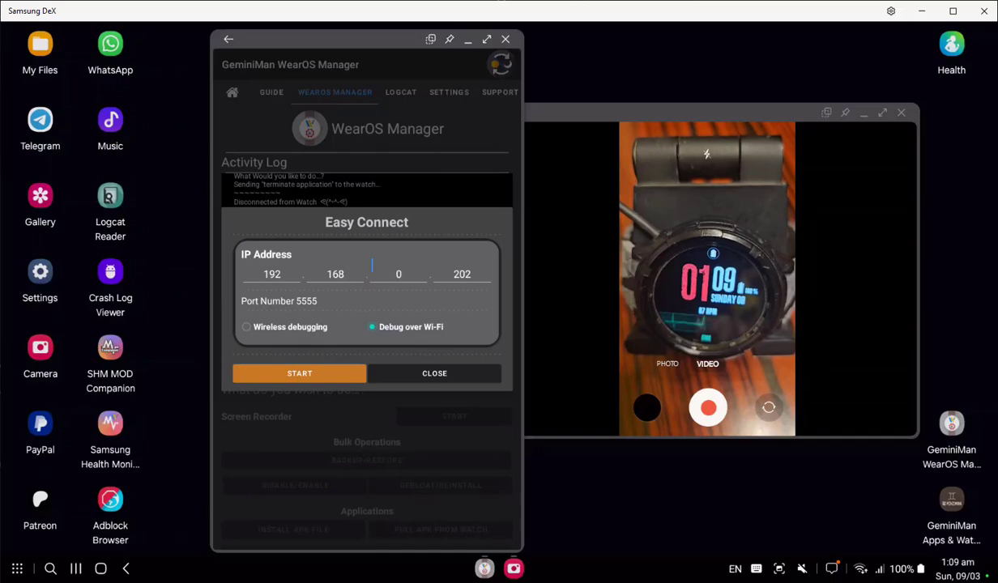
# Switch Easy Connect back to Wireless debugging with port detection and a pairing code field
pyautogui.click(279, 325)
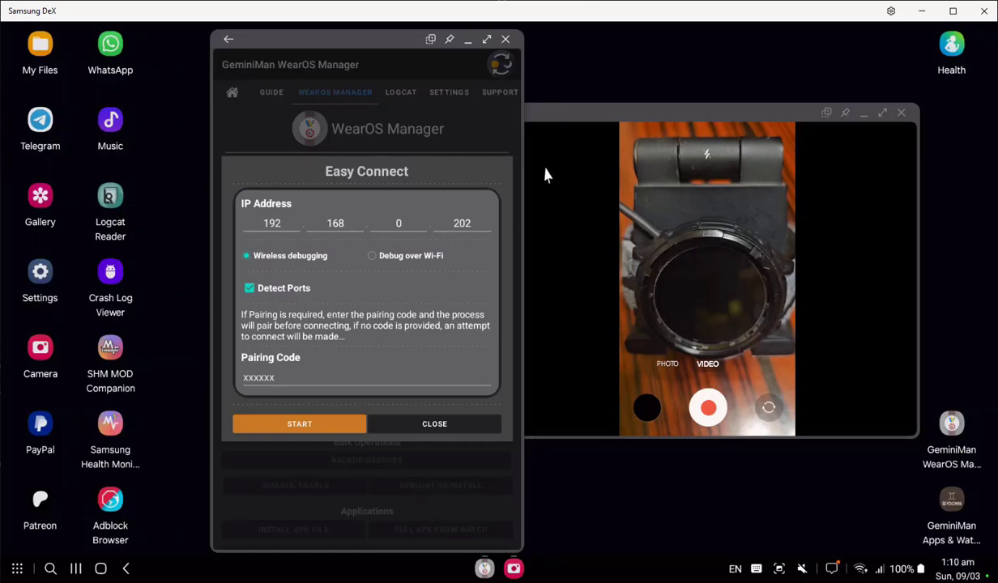
pyautogui.click(482, 226)
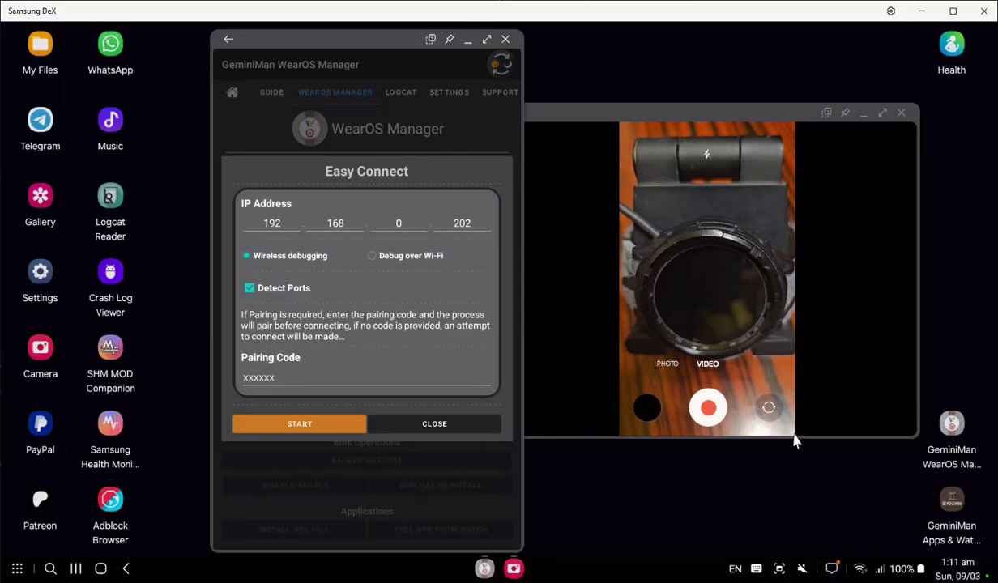
# Close Easy Connect and the camera, returning to the home page's greetings message
pyautogui.click(901, 113)
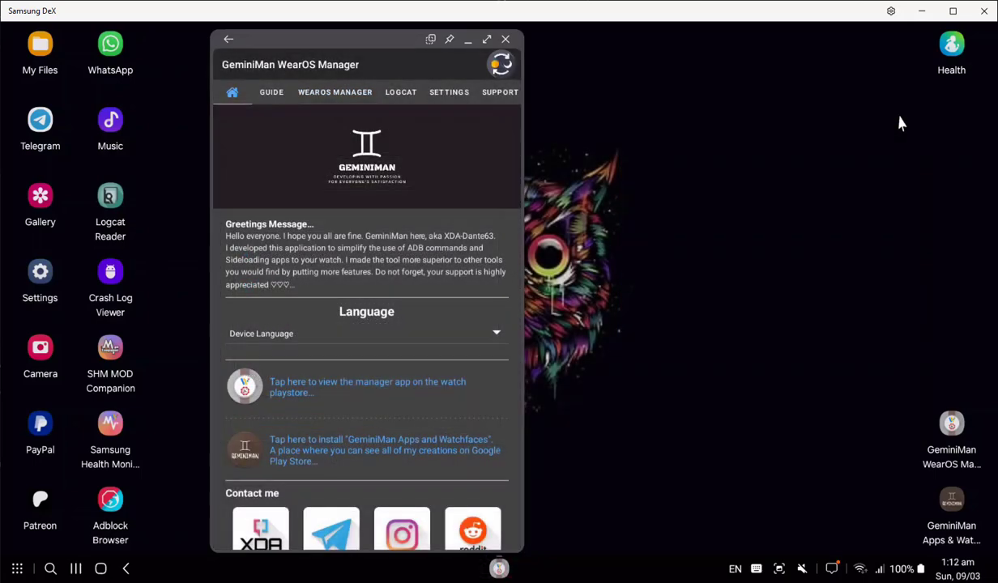